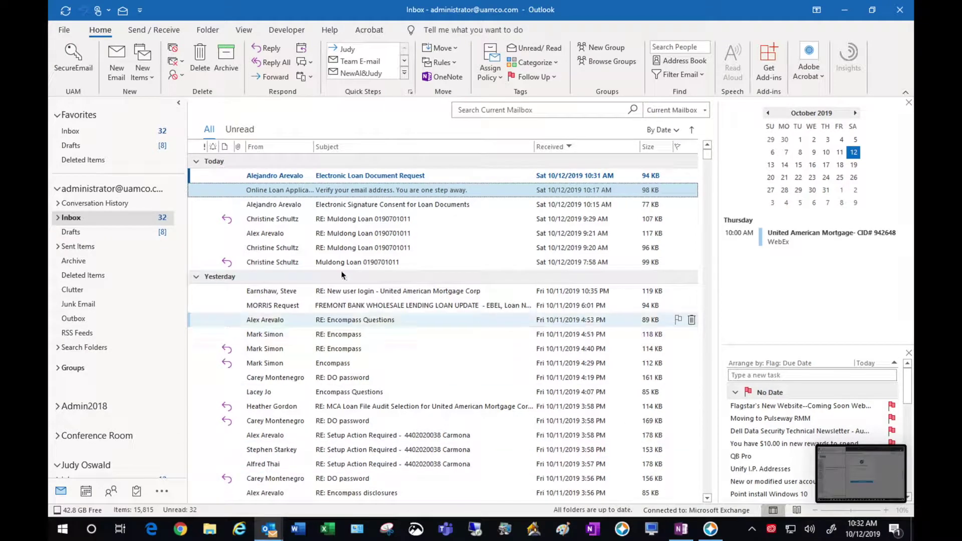
Step: Open the Electronic Loan Document Request email and follow its 'Click here to visit the website' link
click(373, 175)
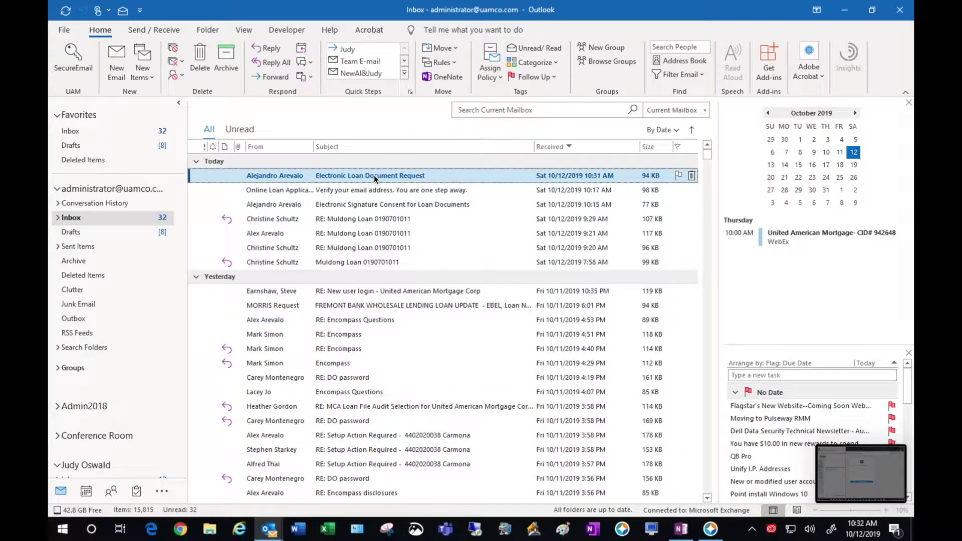
double_click(374, 175)
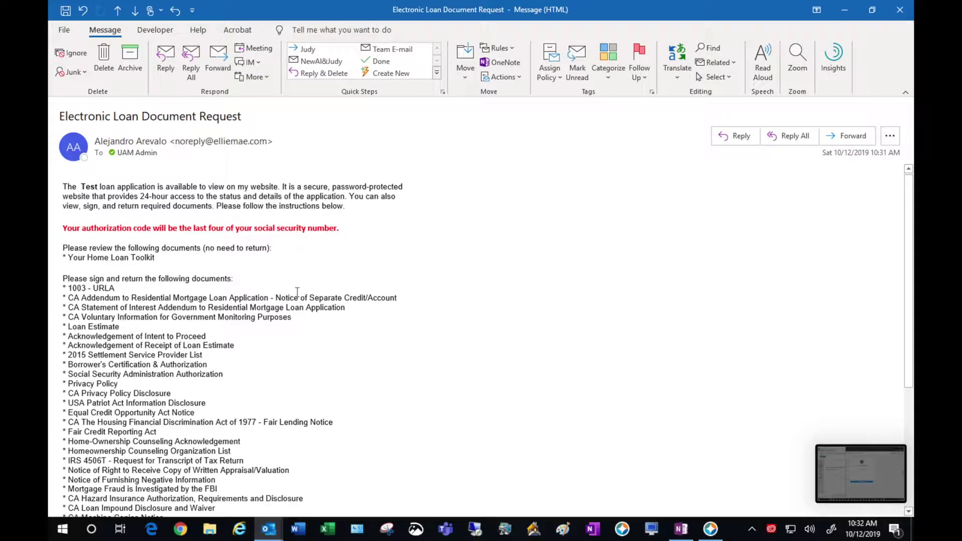
scroll(297, 292, down, 1)
scroll(297, 292, down, 2)
scroll(297, 292, down, 2)
scroll(297, 292, down, 2)
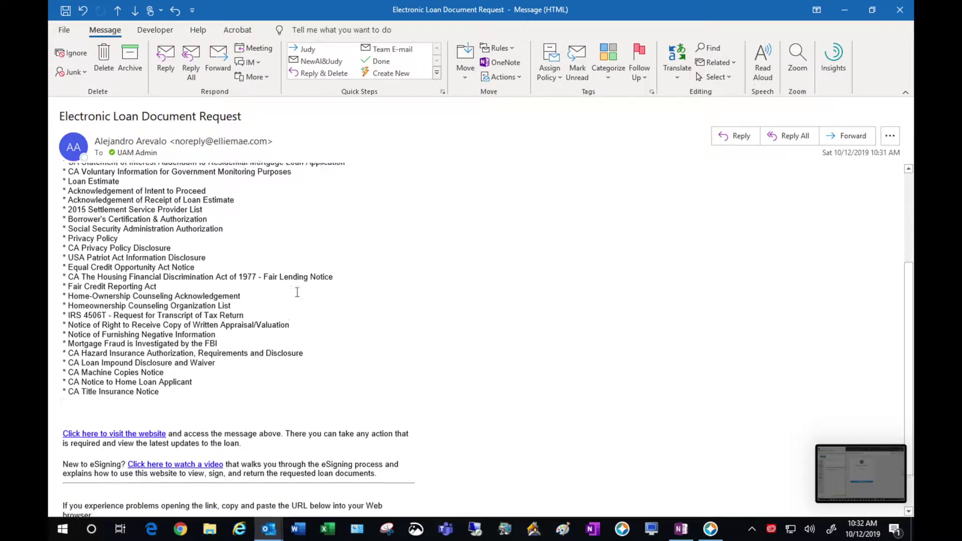
click(150, 411)
text(test1)
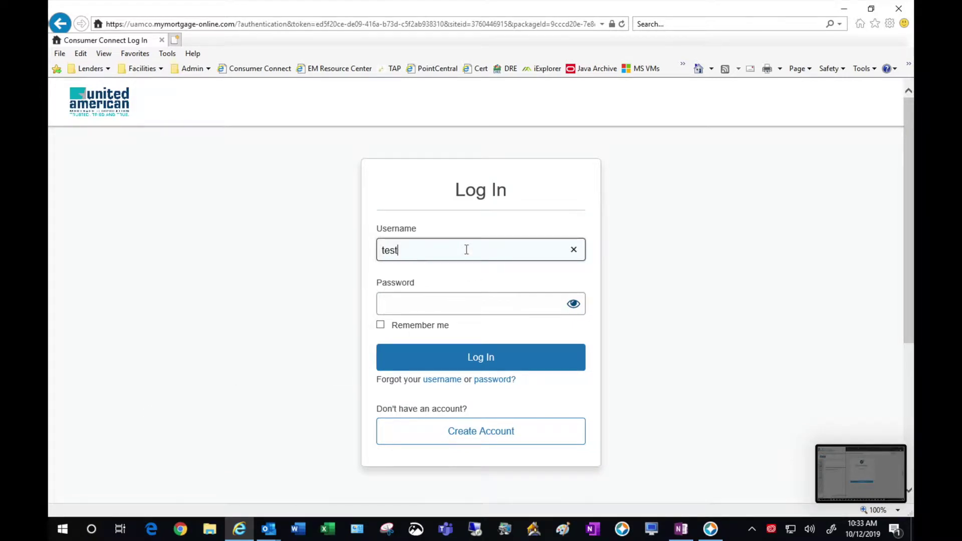
Step: Log in to Consumer Connect with the borrower's username and password
text(uam)
key(Tab)
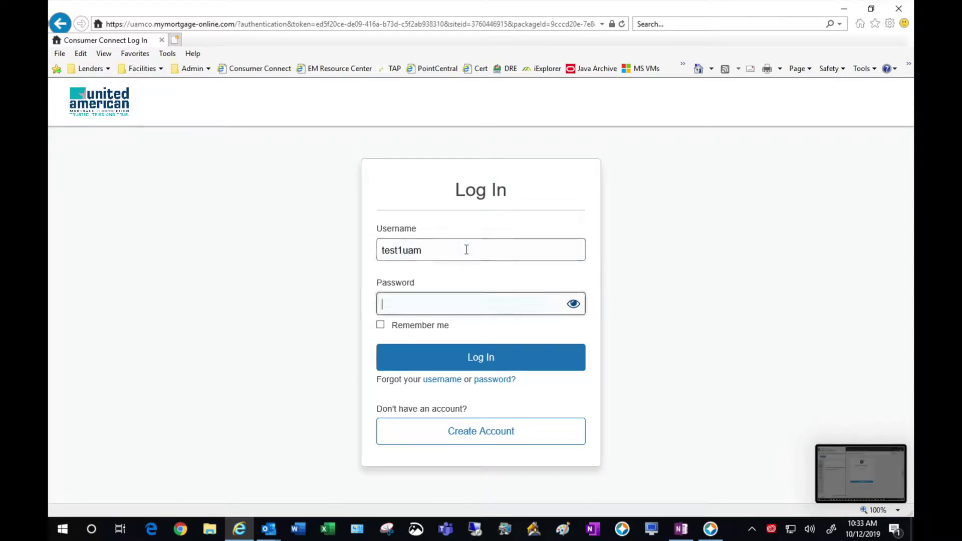
text(te)
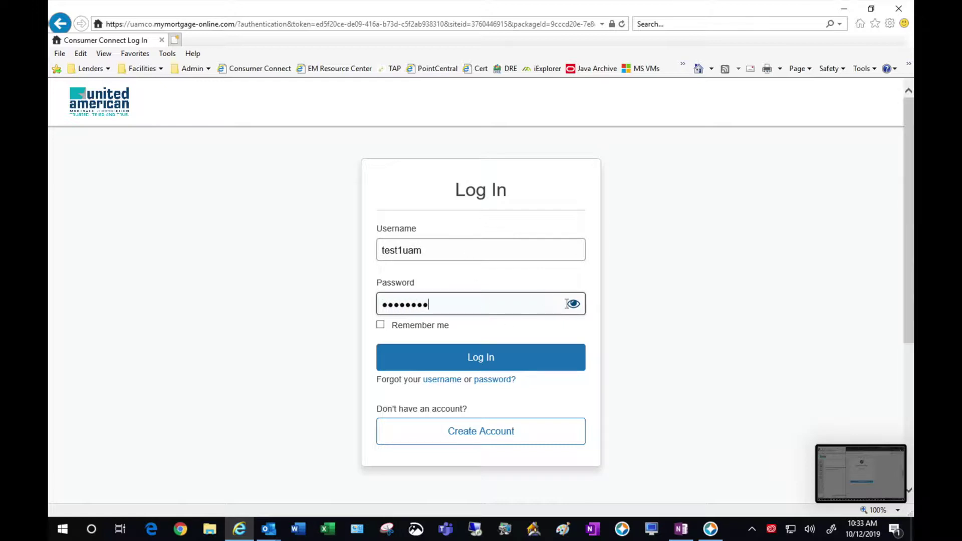
click(479, 356)
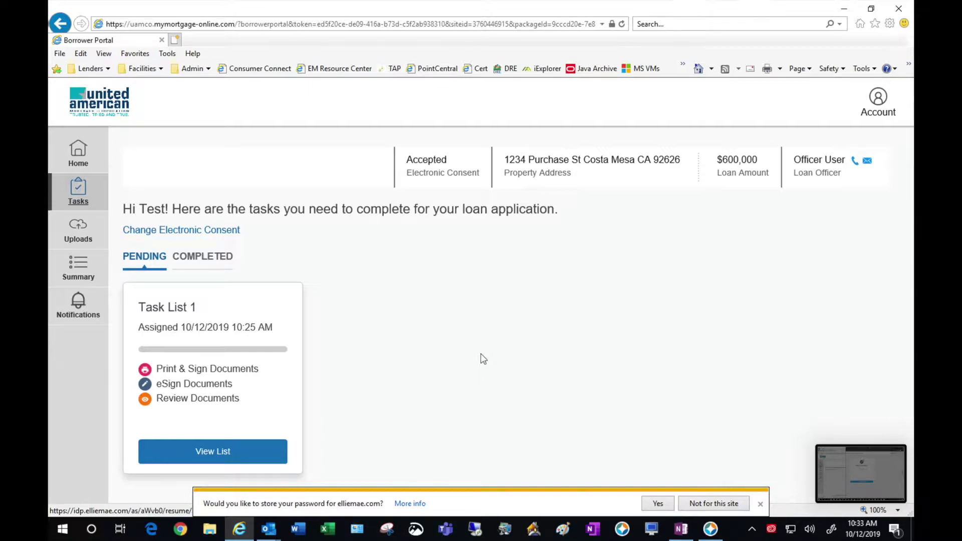
Step: Dismiss the save-password prompt and open the tasks in Task List 1
click(760, 504)
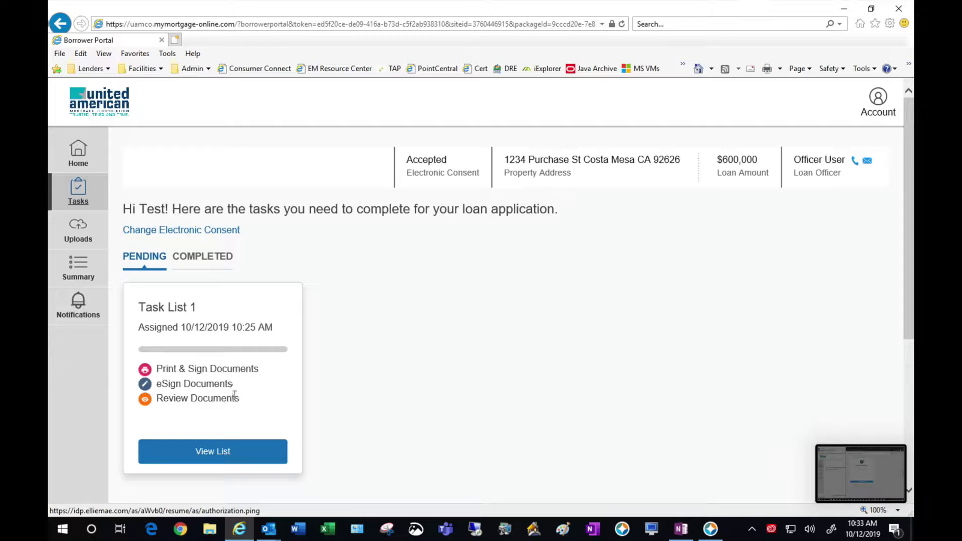
click(233, 451)
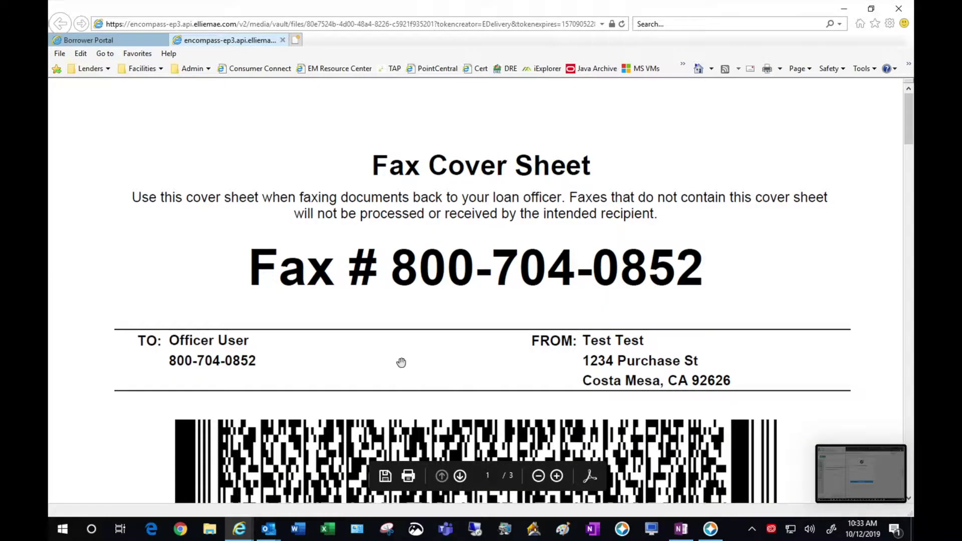
Step: Print the three-page Print & Sign packet from the PDF viewer and return to the portal
click(409, 477)
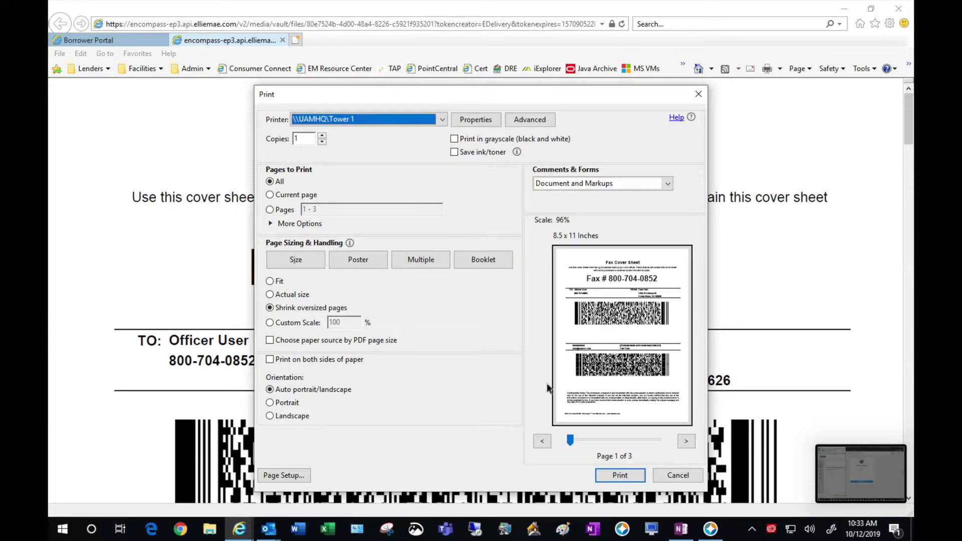
click(611, 475)
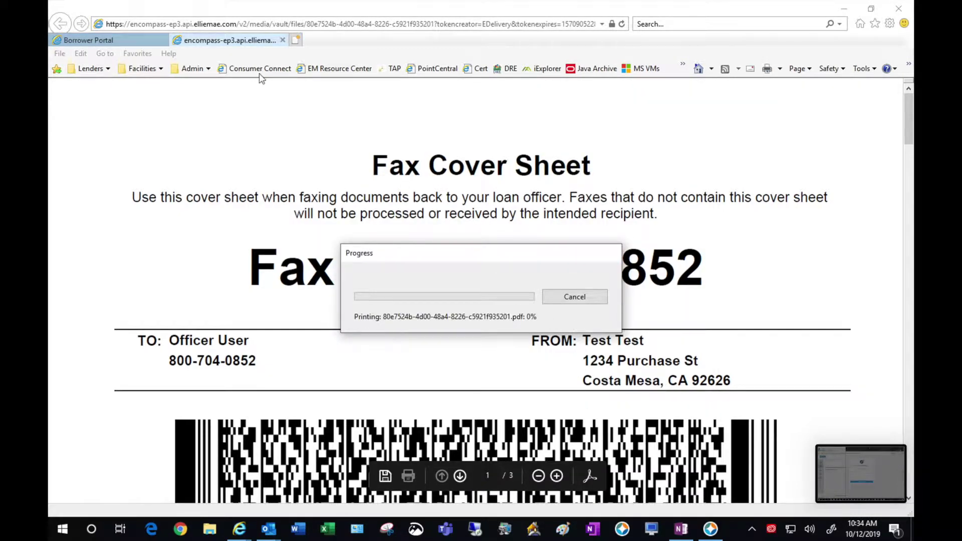
click(144, 45)
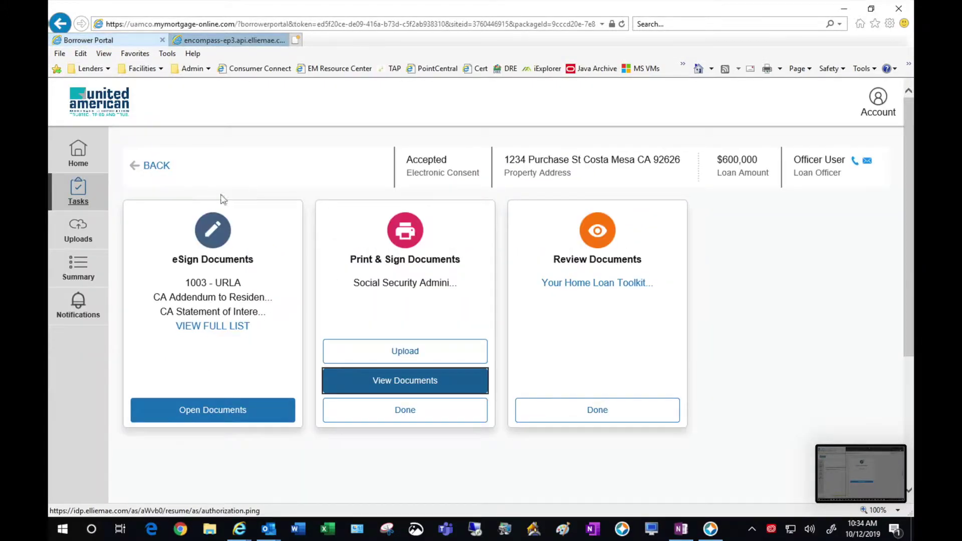
Step: Open the eSign documents in DocuSign, adopt a signature, and sign the first two borrower fields
click(237, 410)
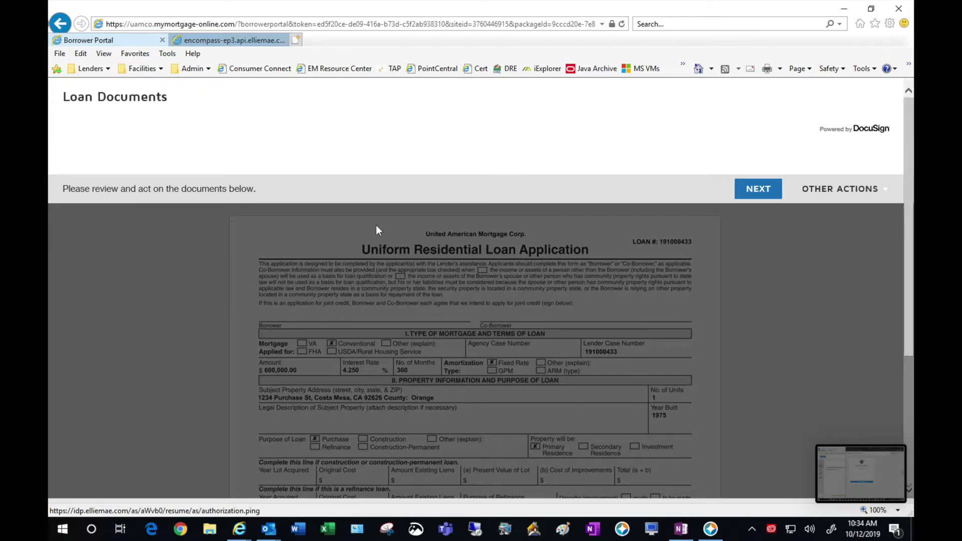
click(758, 189)
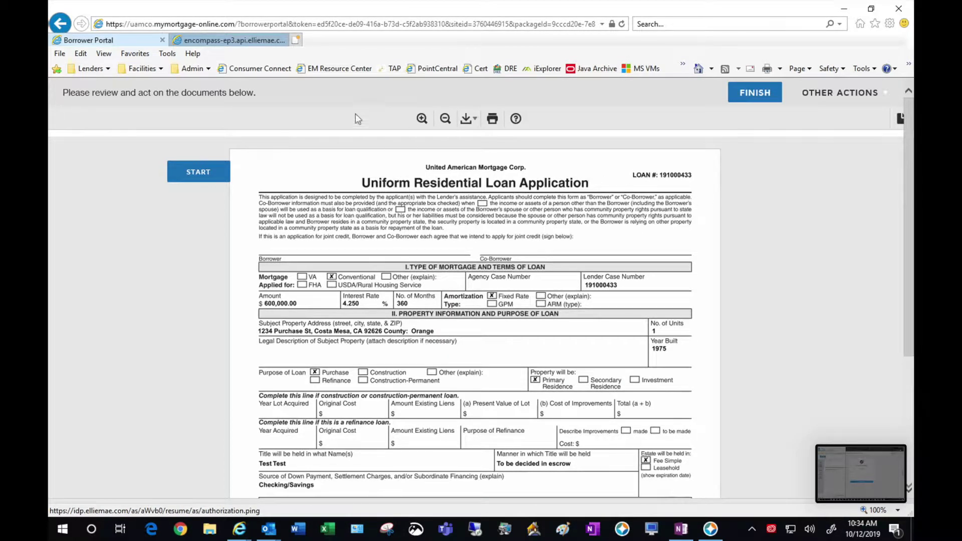
click(195, 172)
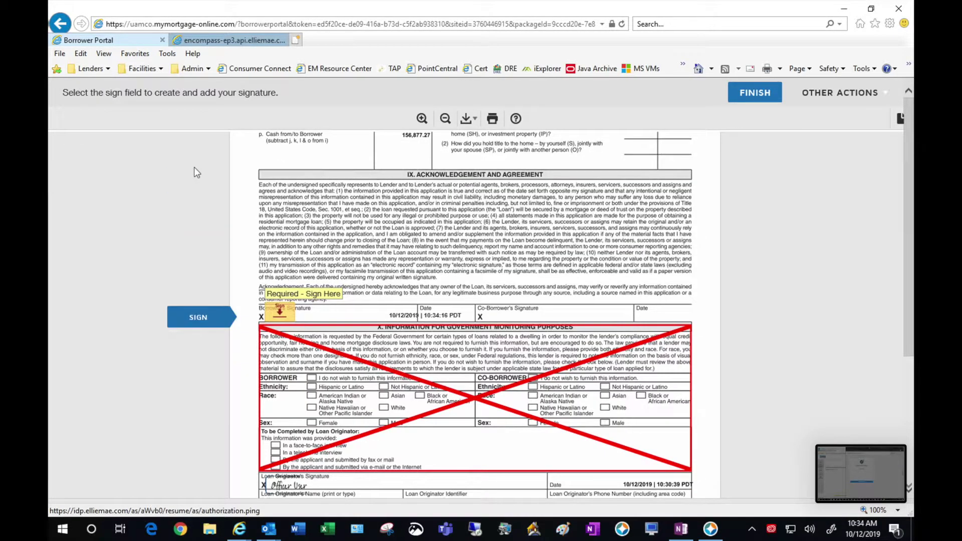
click(282, 313)
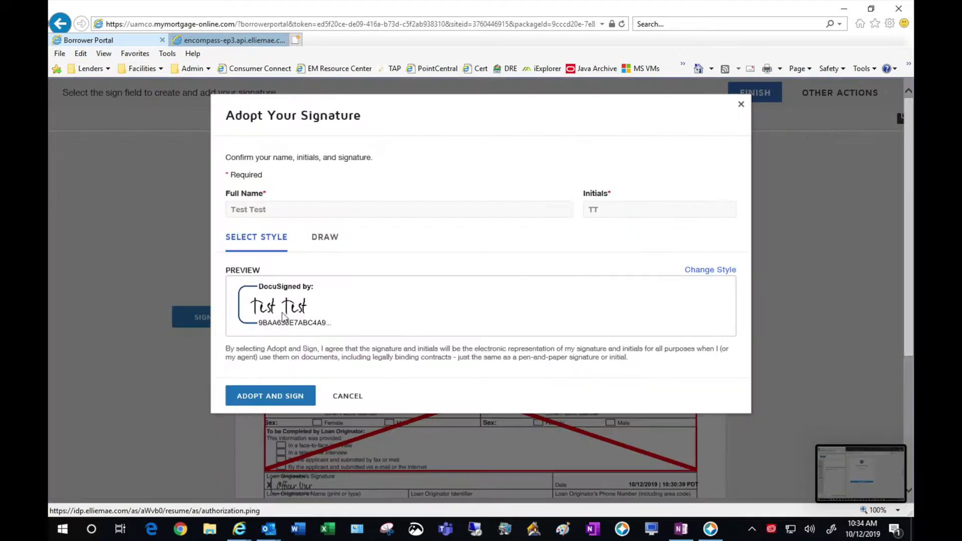
click(276, 395)
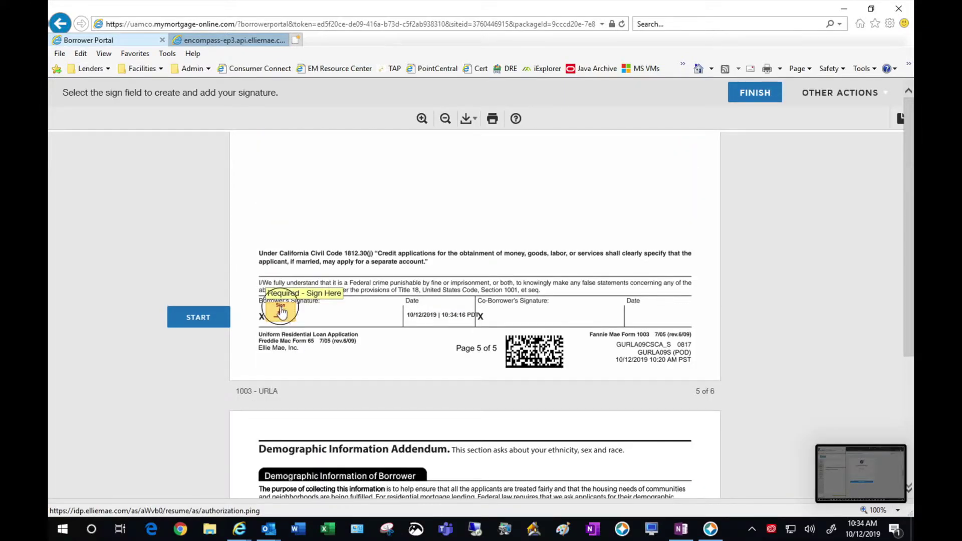
click(282, 312)
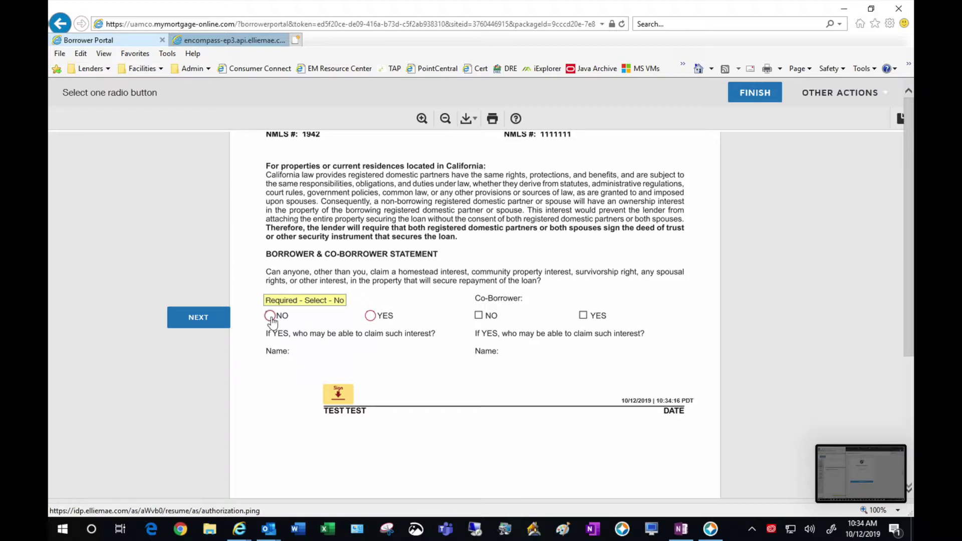
Step: Answer No to ownership interest, sign the California addendum, and mark Unmarried and Female
click(271, 316)
click(338, 393)
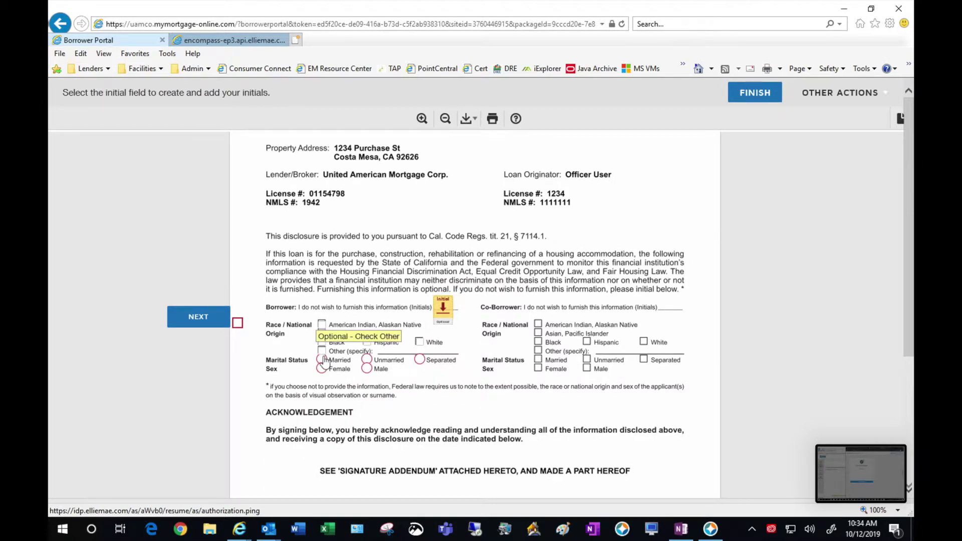
click(367, 360)
click(321, 369)
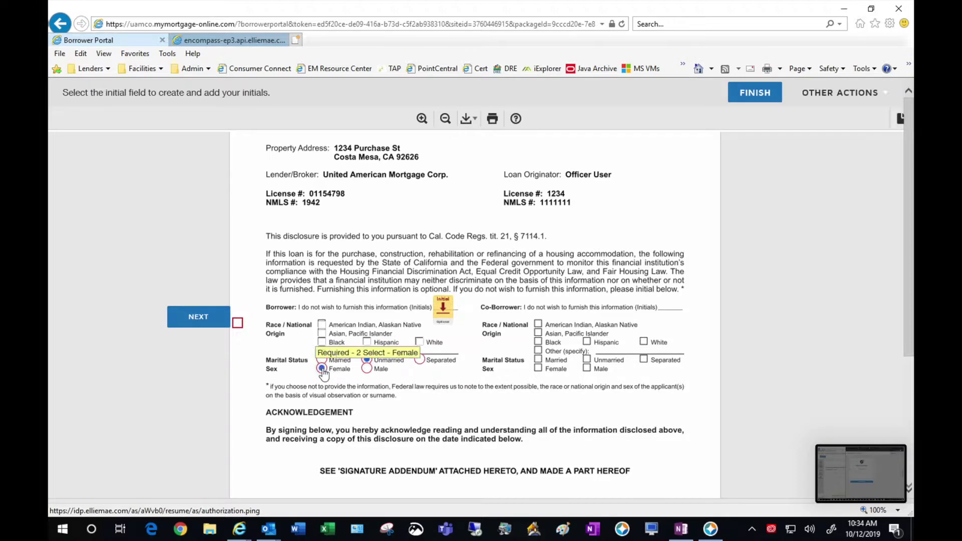
Step: Initial the disclosure and sign the Signature Addendum, Loan Estimate receipt and Intent to Proceed
click(443, 308)
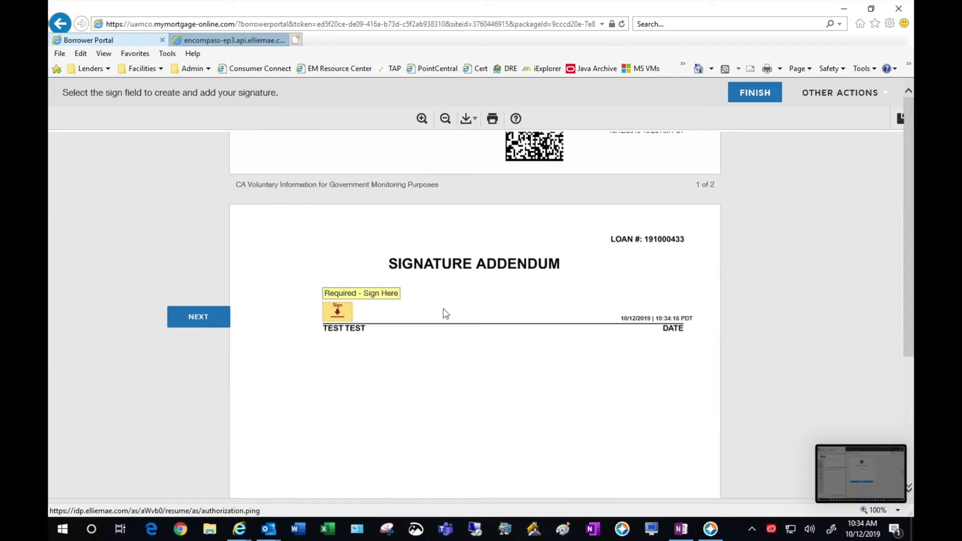
click(345, 314)
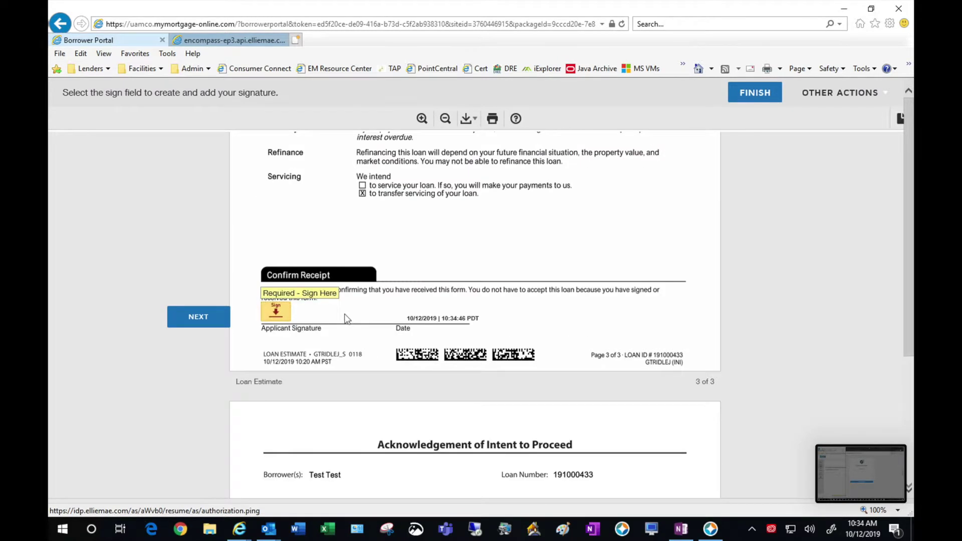
click(276, 311)
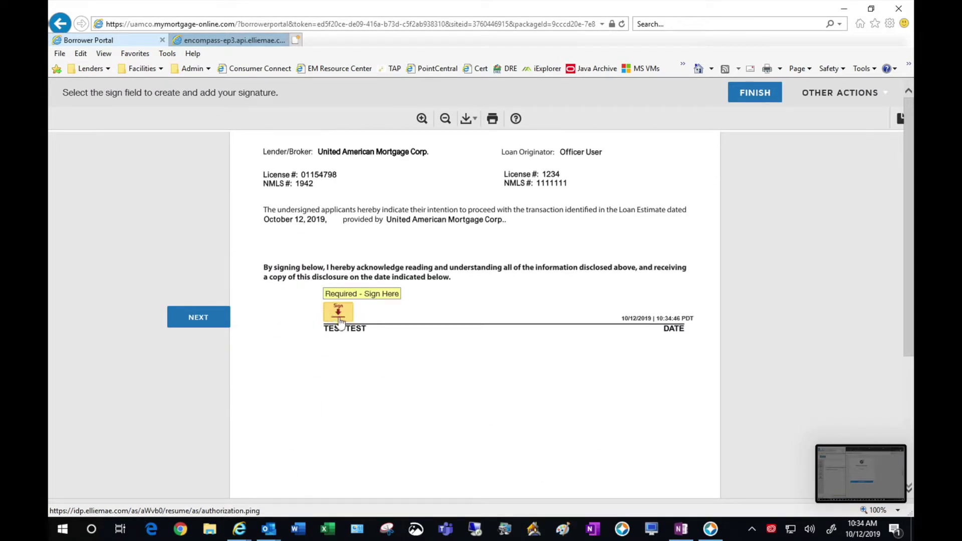
click(339, 323)
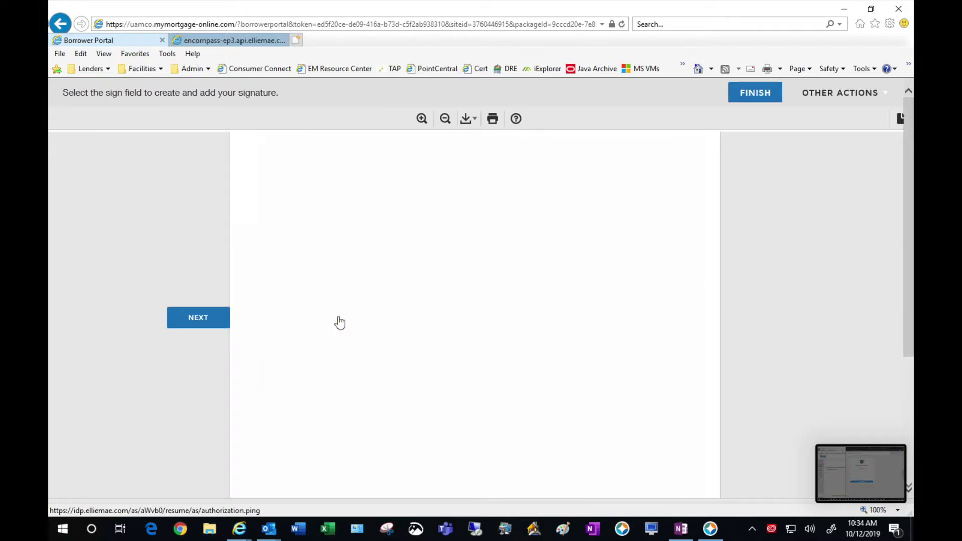
click(339, 323)
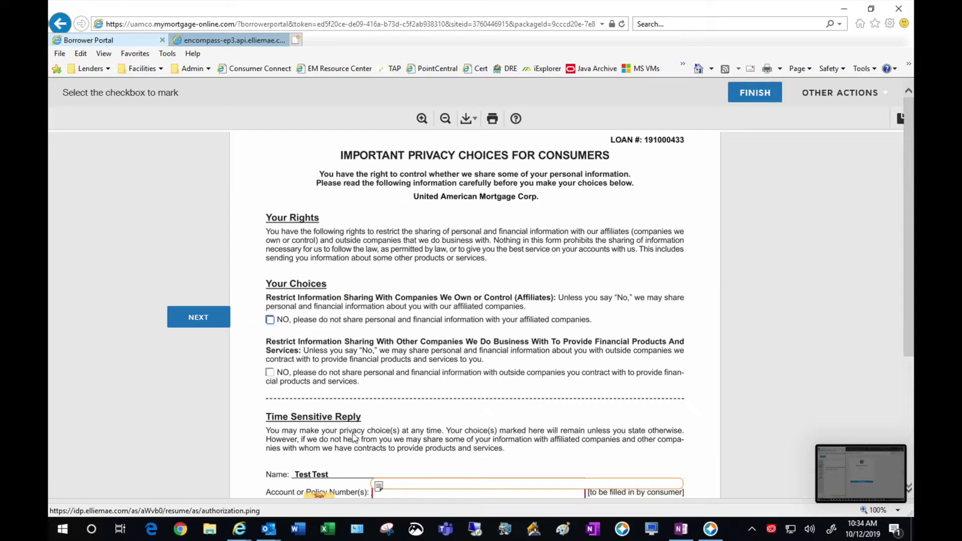
Step: Opt out of affiliate information sharing and sign the privacy choices form
click(270, 320)
click(200, 317)
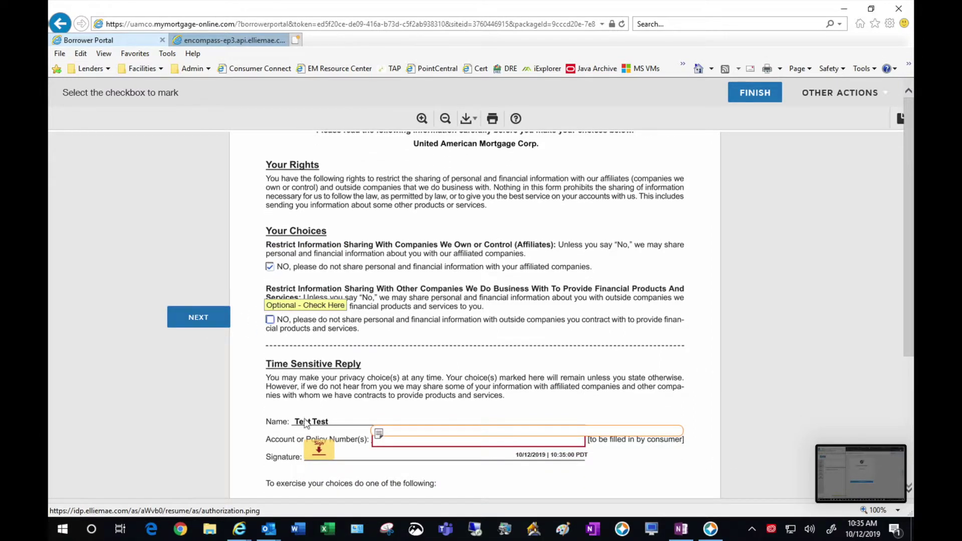
click(391, 441)
text(123456)
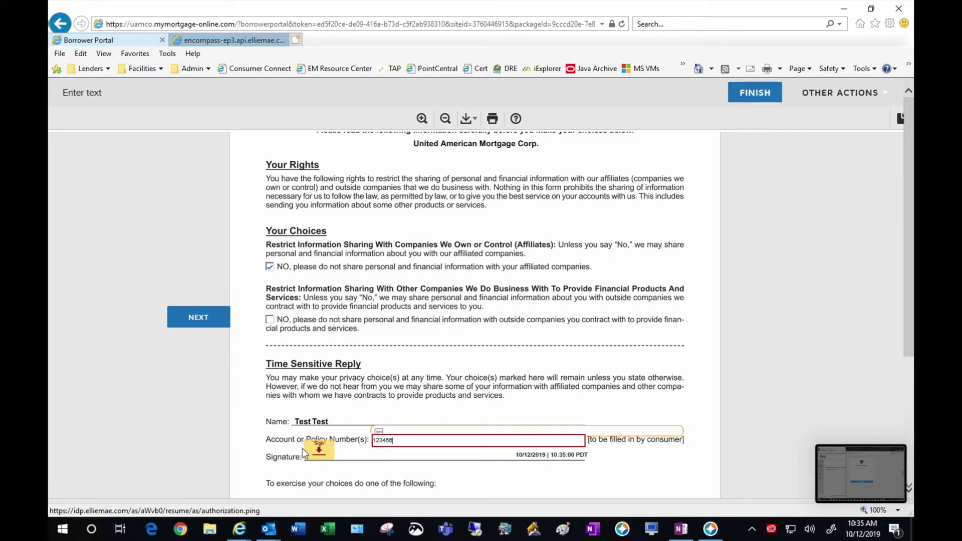
click(318, 449)
scroll(319, 451, down, 2)
scroll(317, 455, down, 1)
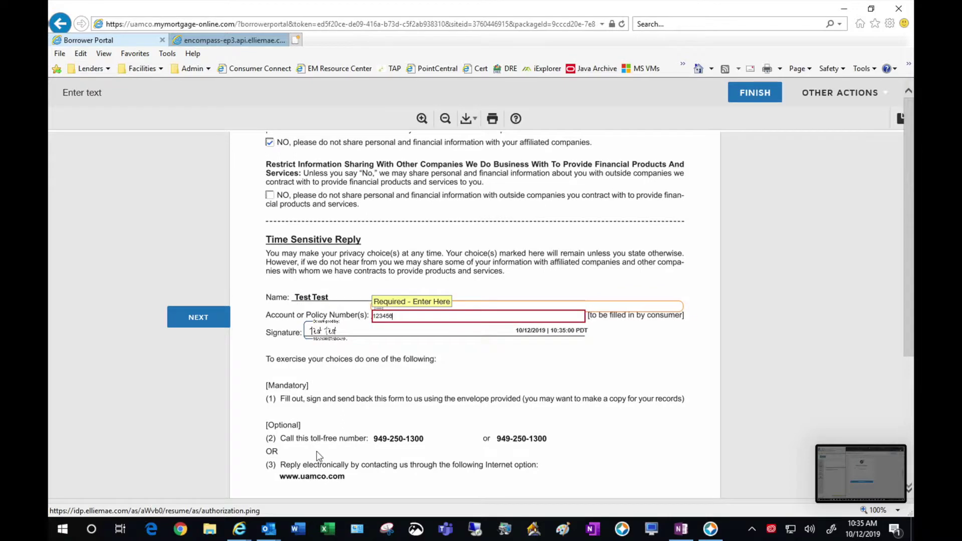
scroll(319, 449, down, 3)
scroll(319, 450, down, 6)
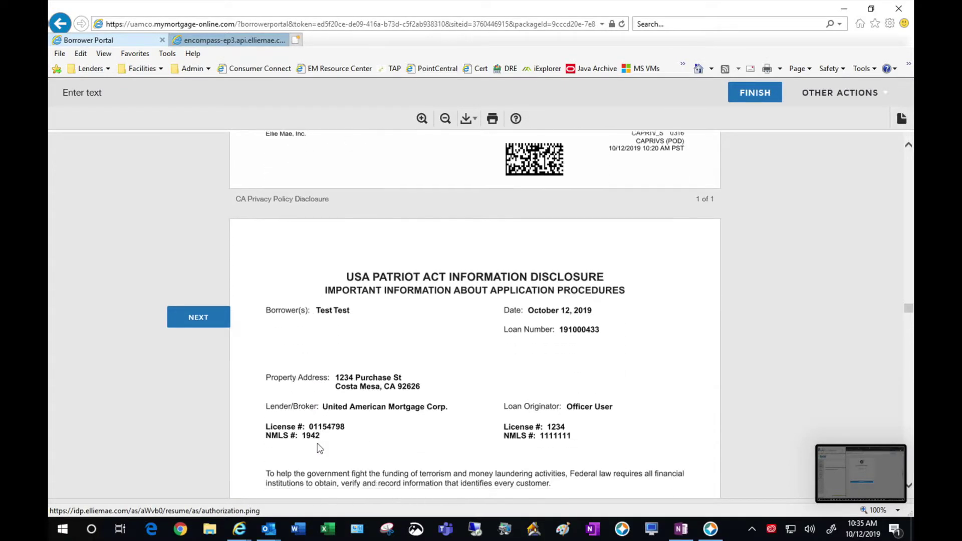
Step: Sign the appraisal disclosure and the following required signature field
click(197, 323)
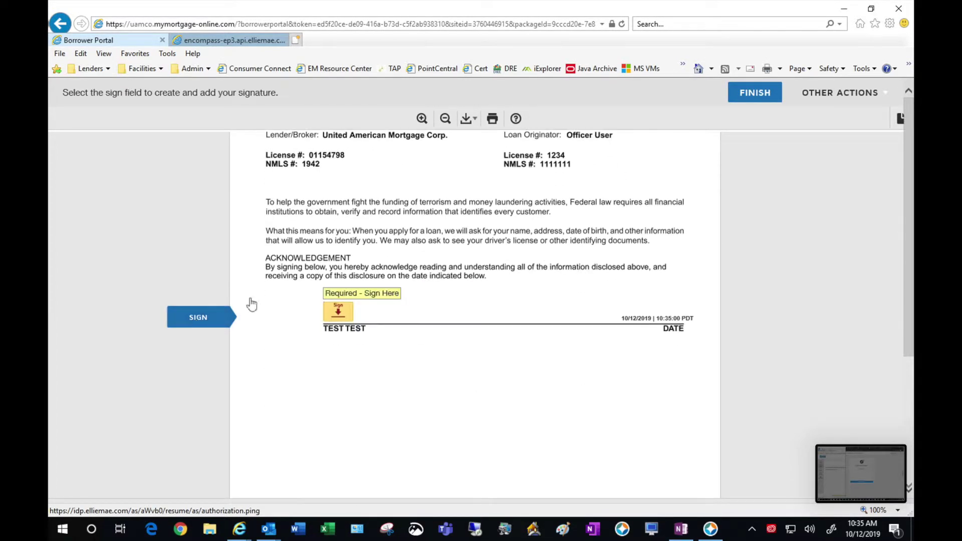
scroll(342, 318, down, 4)
scroll(343, 318, down, 5)
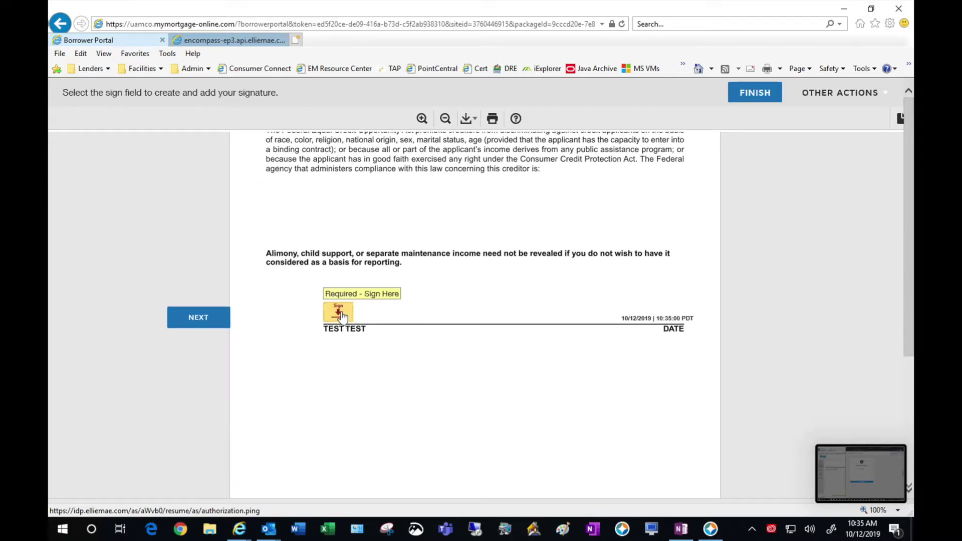
scroll(341, 315, down, 3)
scroll(342, 315, down, 5)
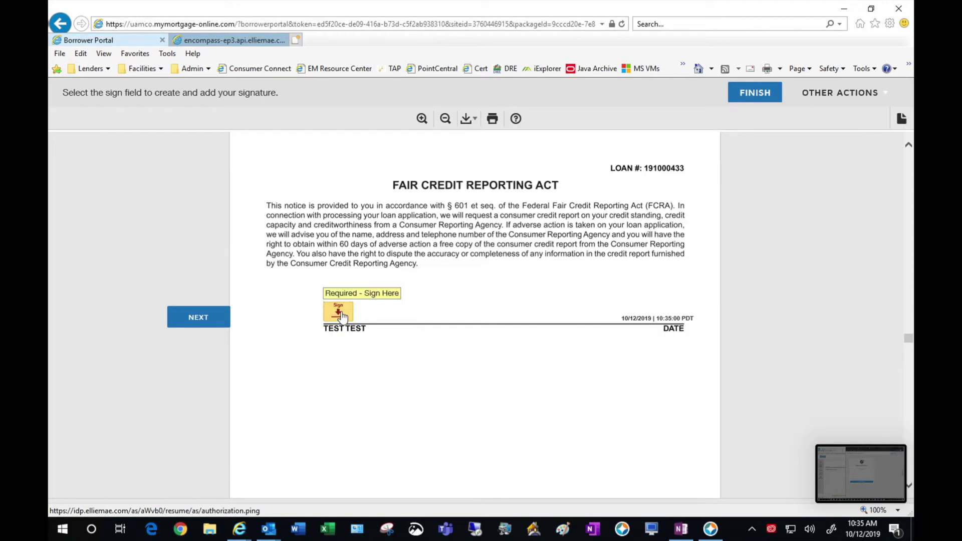
scroll(341, 314, down, 5)
scroll(343, 317, down, 5)
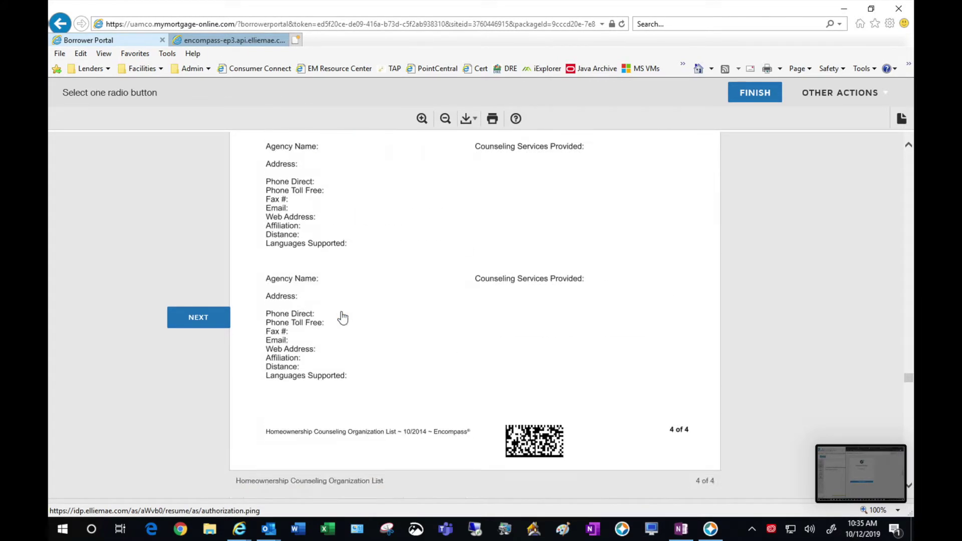
scroll(343, 318, down, 5)
scroll(311, 333, down, 3)
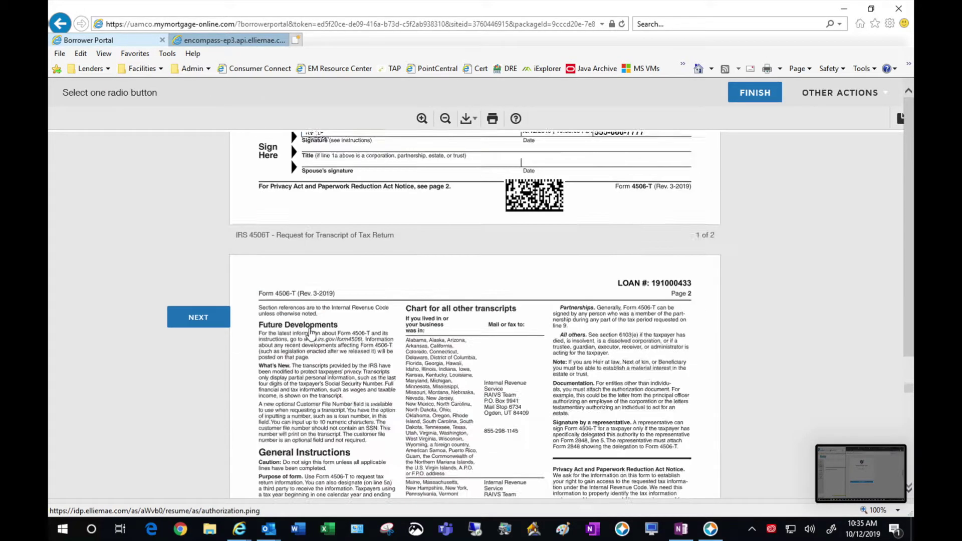
scroll(311, 333, down, 10)
click(295, 341)
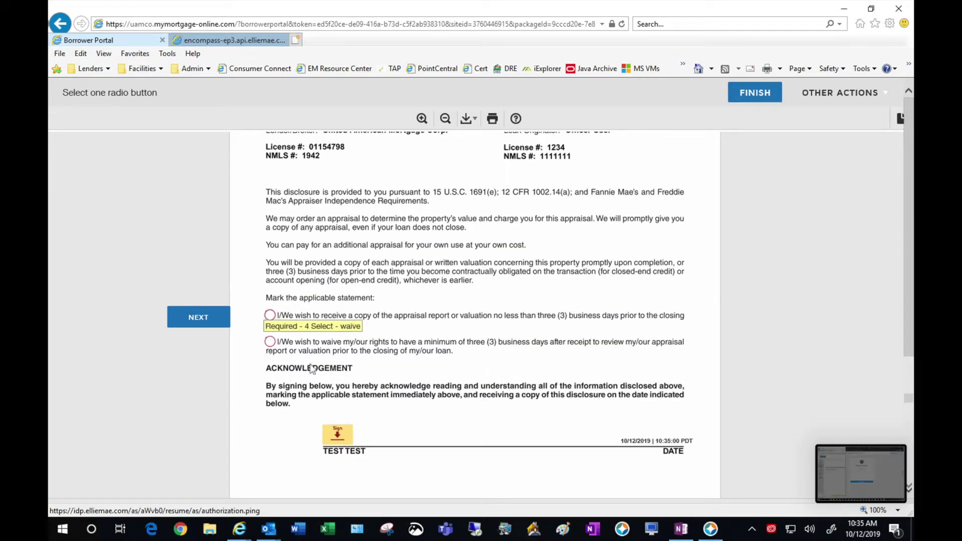
click(339, 431)
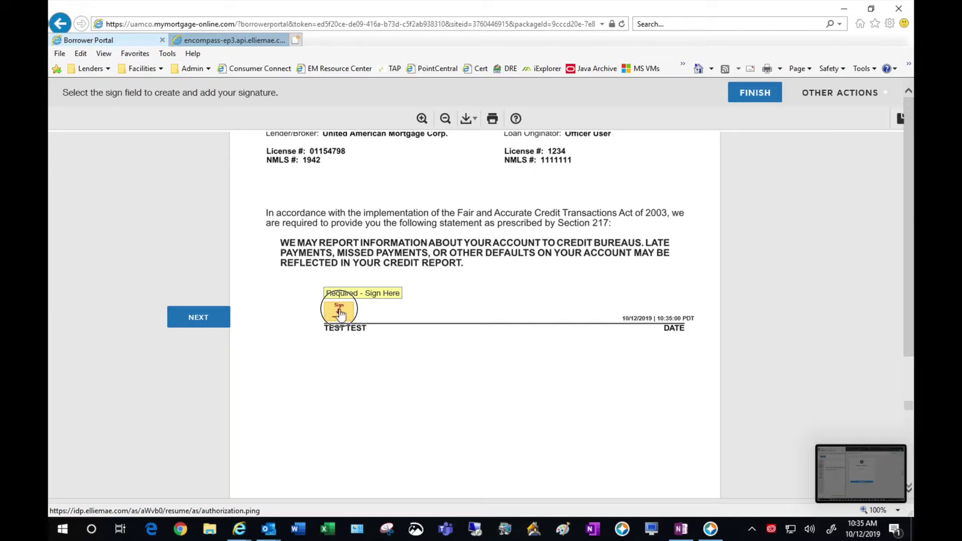
Step: Sign the credit reporting, mortgage fraud, hazard insurance, impound, mailed documents and title insurance notices
click(339, 312)
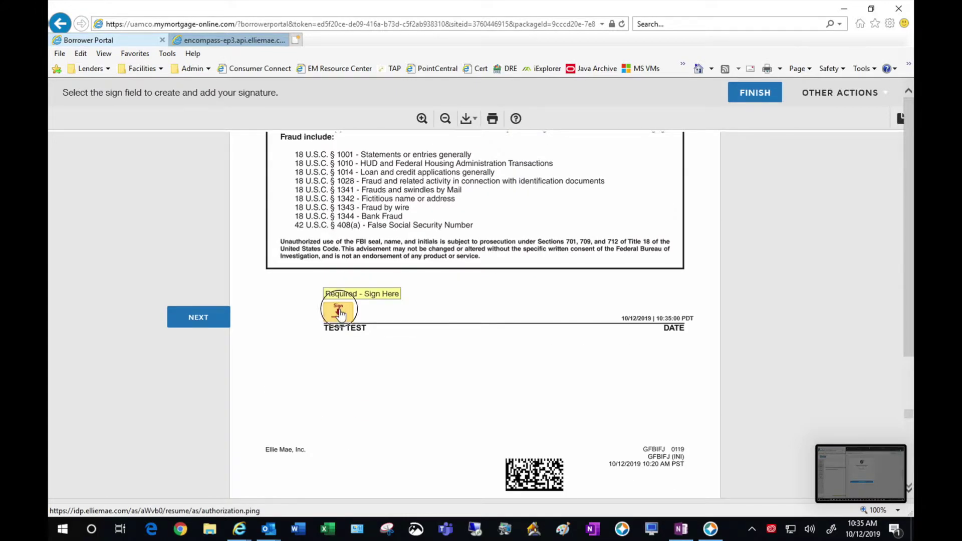
click(339, 311)
click(339, 311)
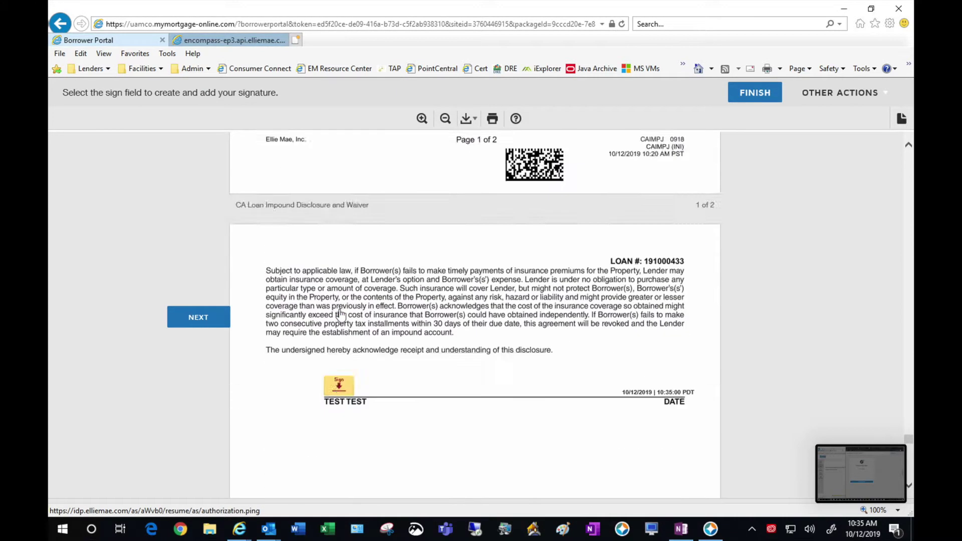
click(338, 311)
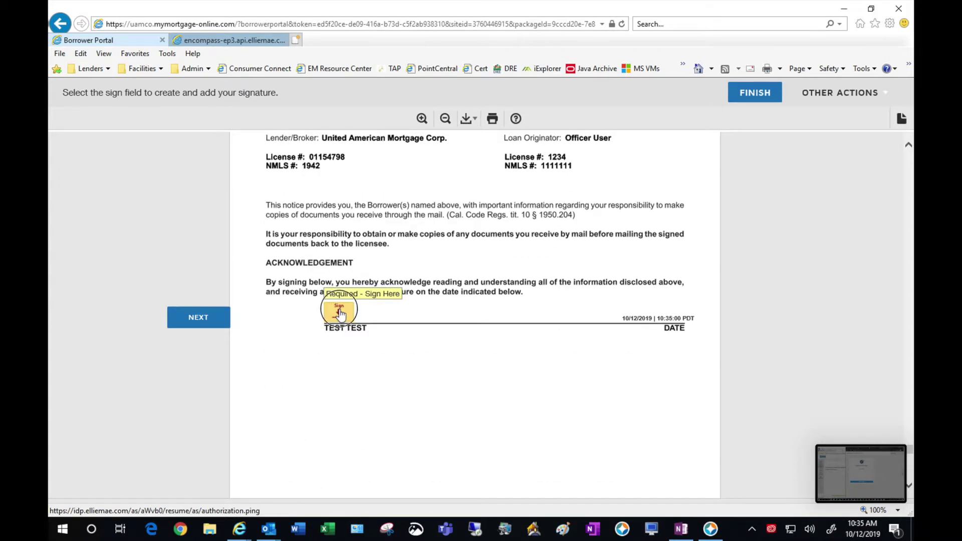
click(339, 312)
click(339, 312)
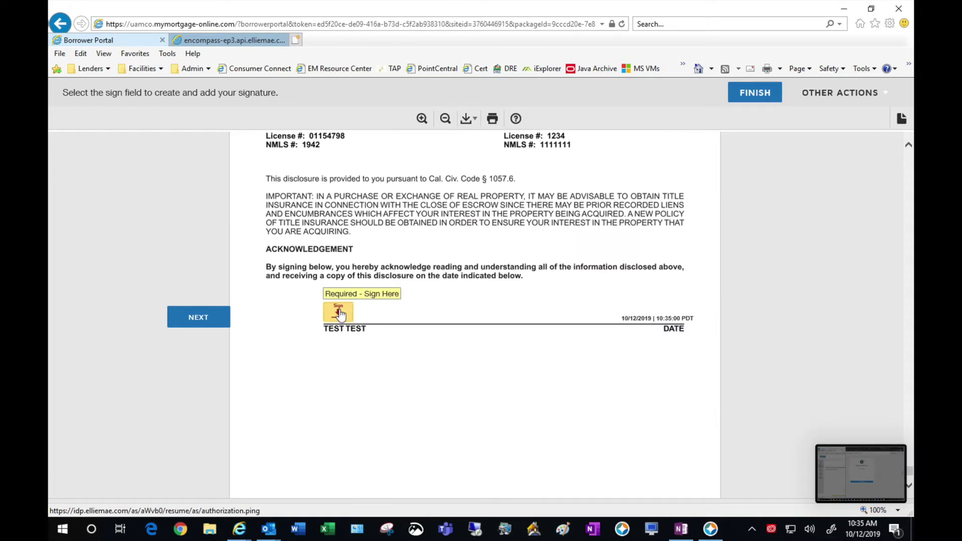
click(338, 312)
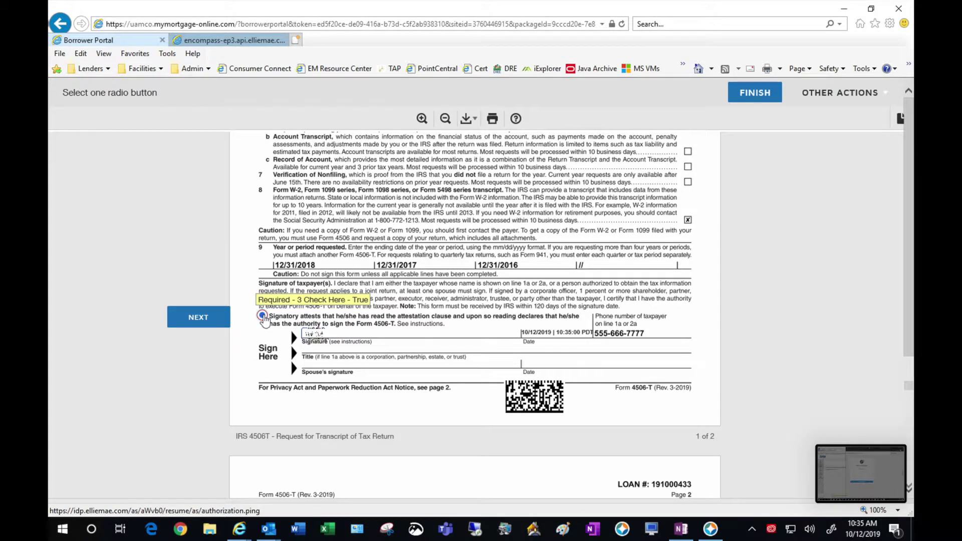
Step: Attest as 4506-T signatory, choose to receive an appraisal copy, and finish the package
click(262, 316)
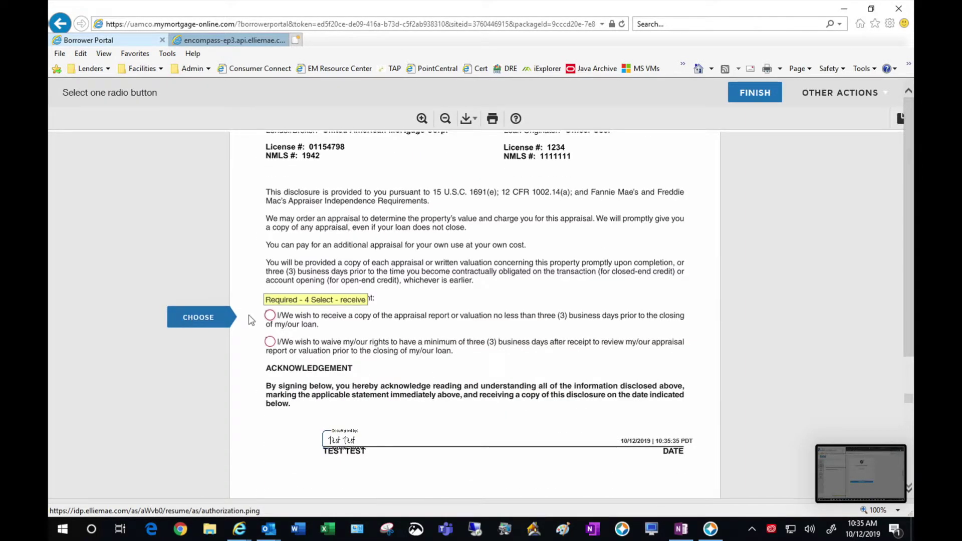
click(270, 316)
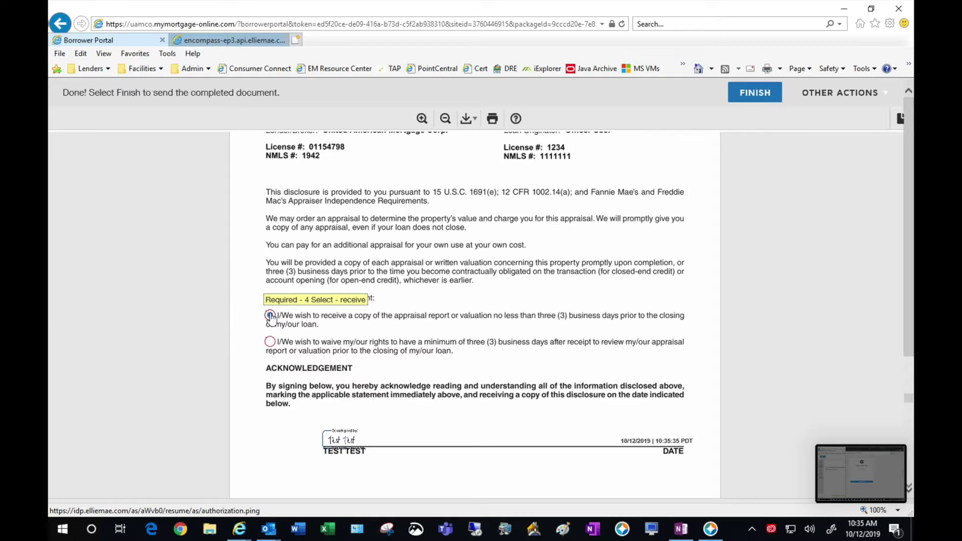
click(760, 93)
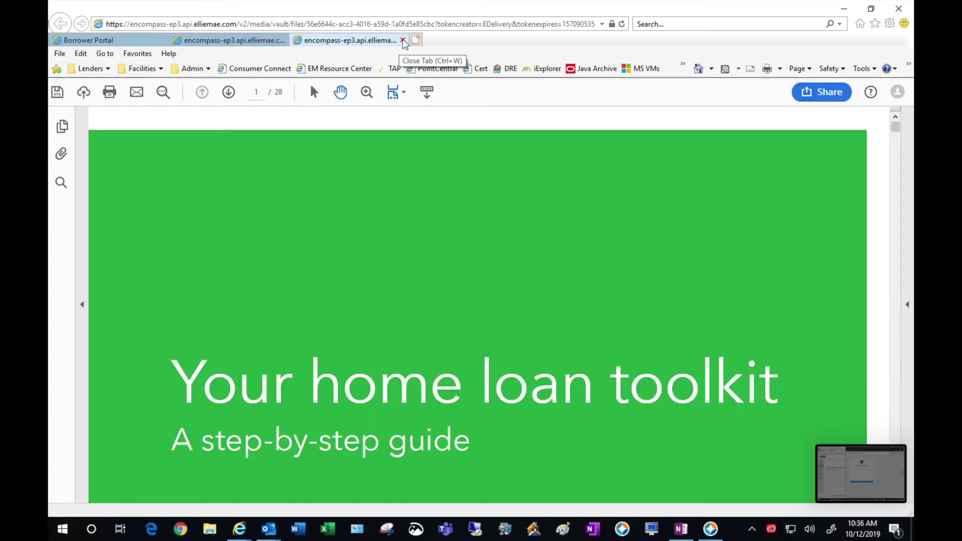
Step: Close the Home Loan Toolkit and fax cover sheet tabs to return to the task list
click(402, 40)
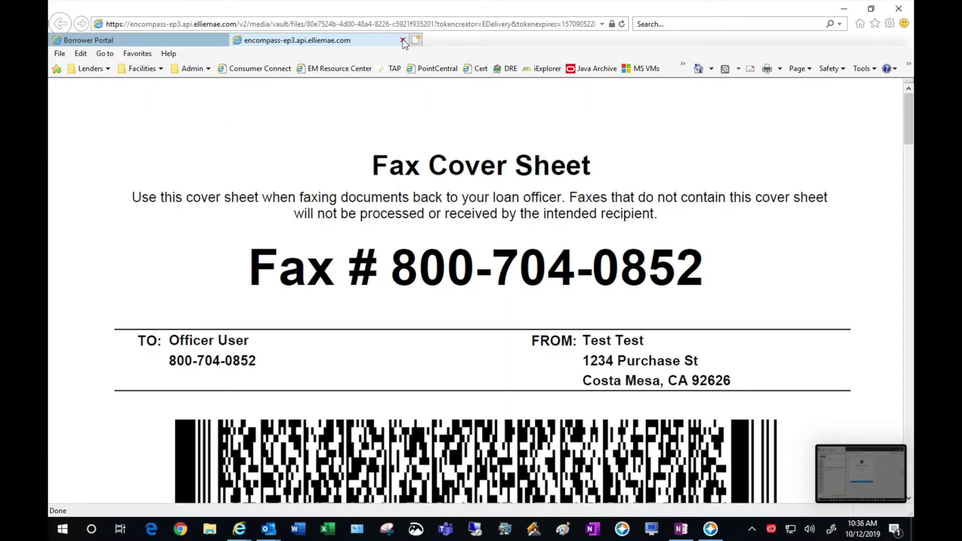
click(403, 40)
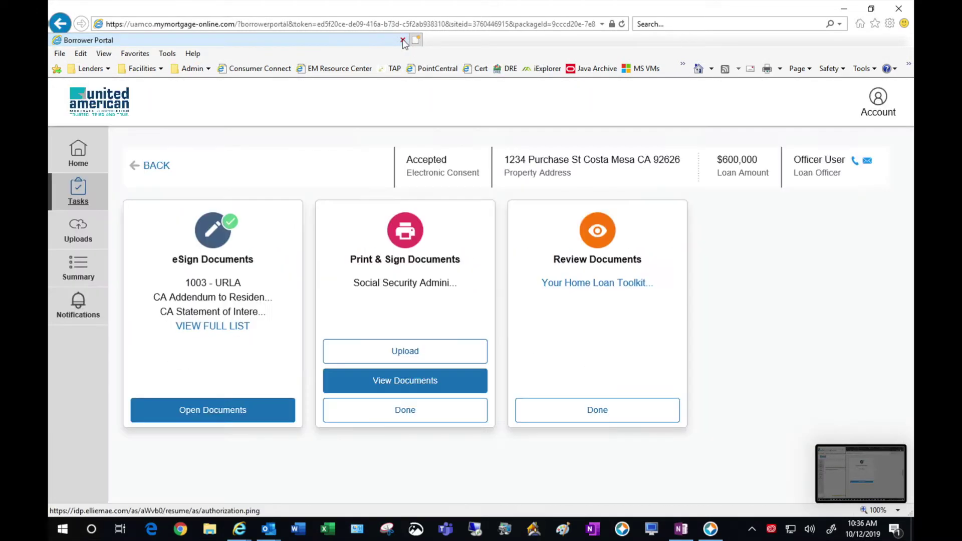
Step: Mark Review Documents as done, confirm all documents were reviewed, and begin the Print & Sign upload
click(605, 409)
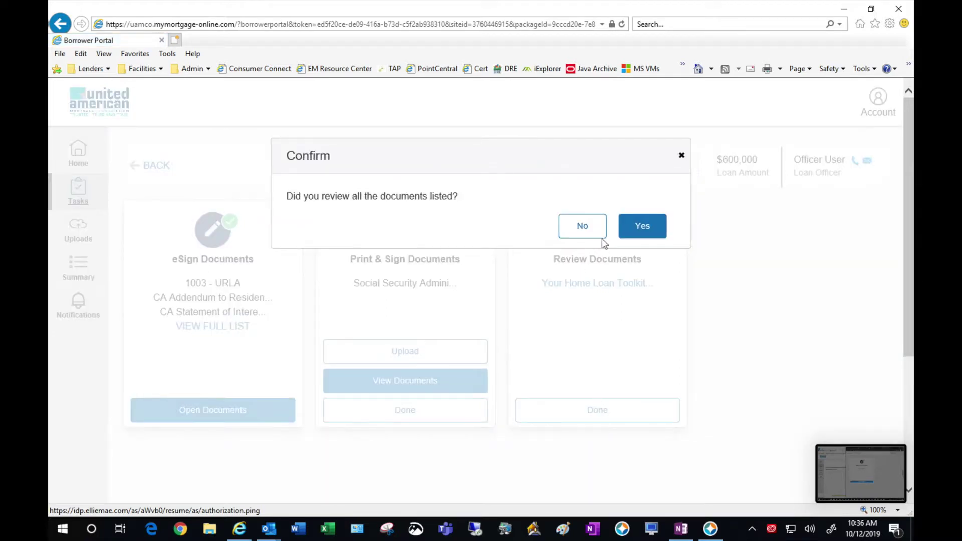
click(643, 227)
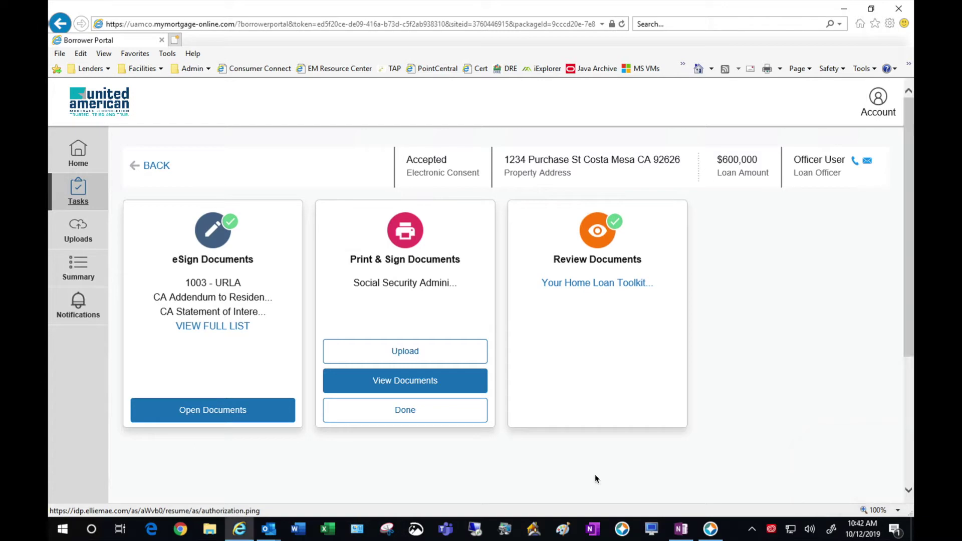
click(419, 352)
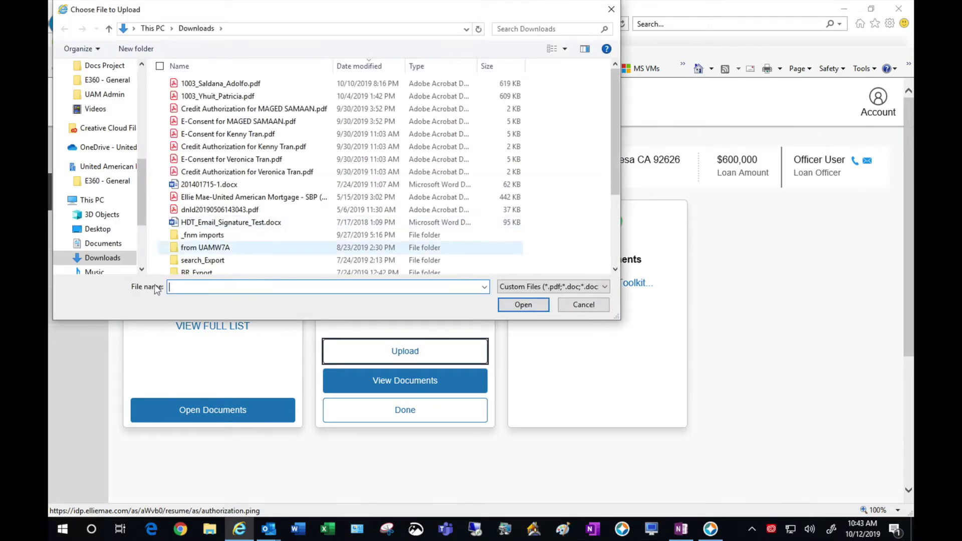
Step: Upload Scan_20191012_103905.pdf from the waxline network drive to Print & Sign
scroll(139, 233, down, 3)
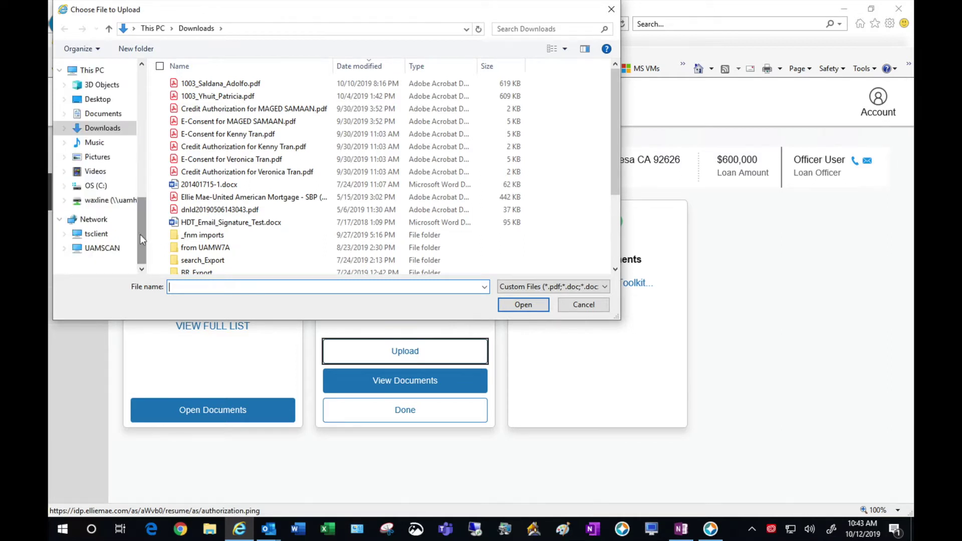
click(112, 200)
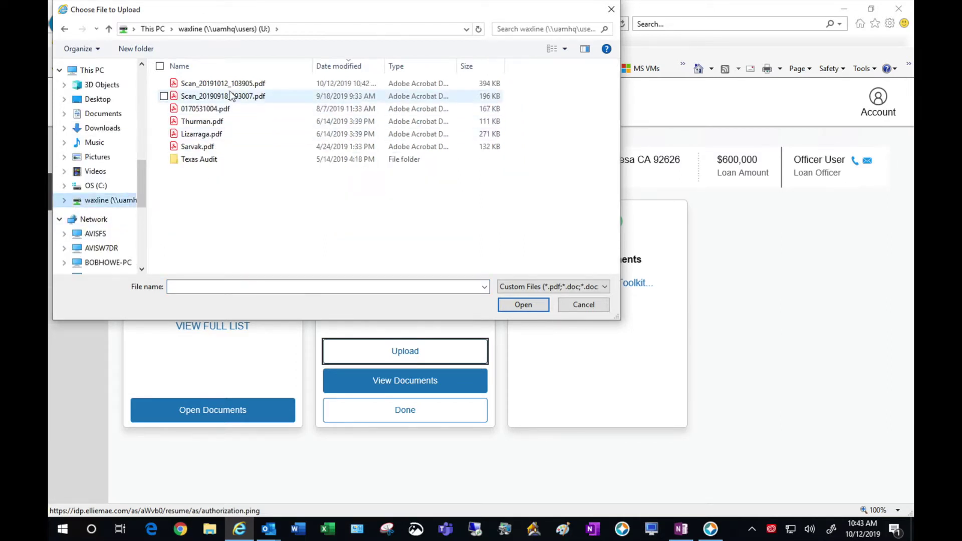
click(251, 83)
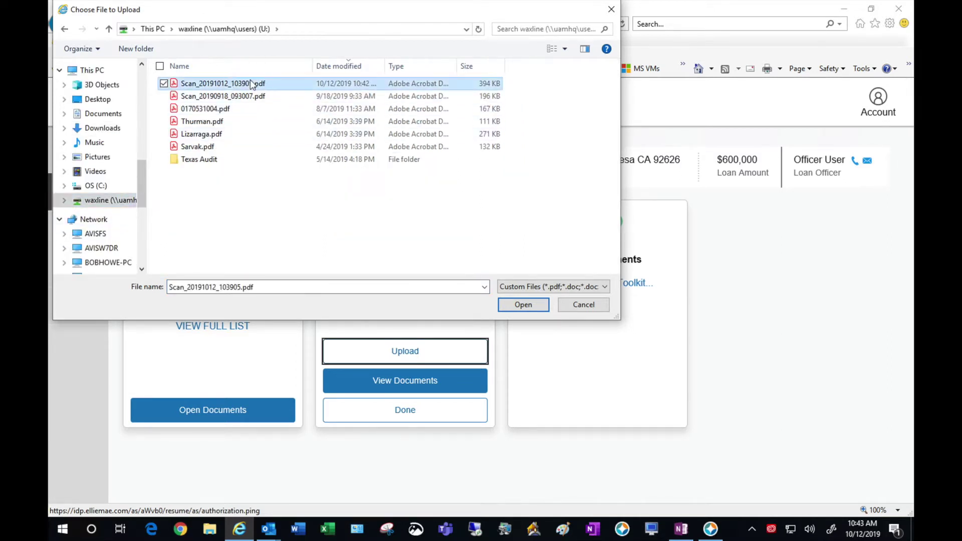
click(523, 305)
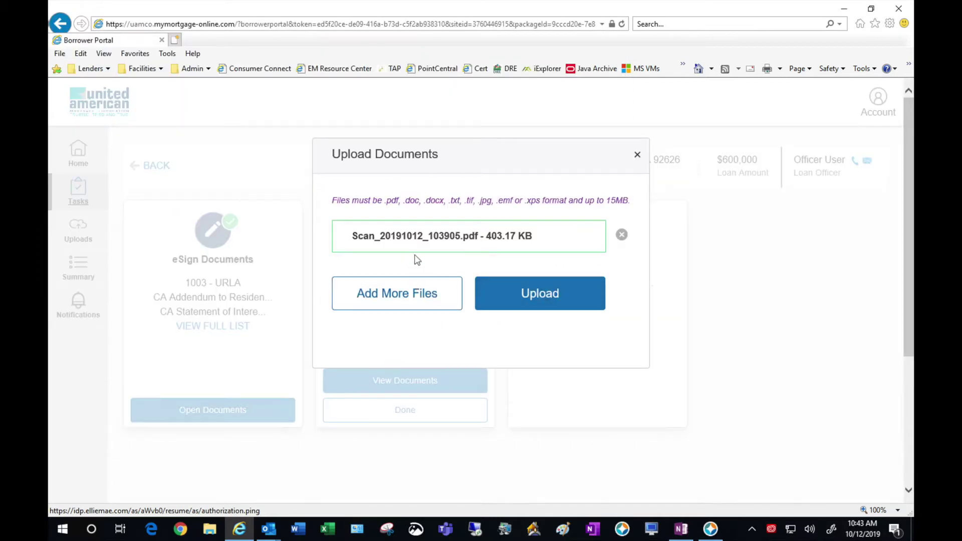
click(533, 294)
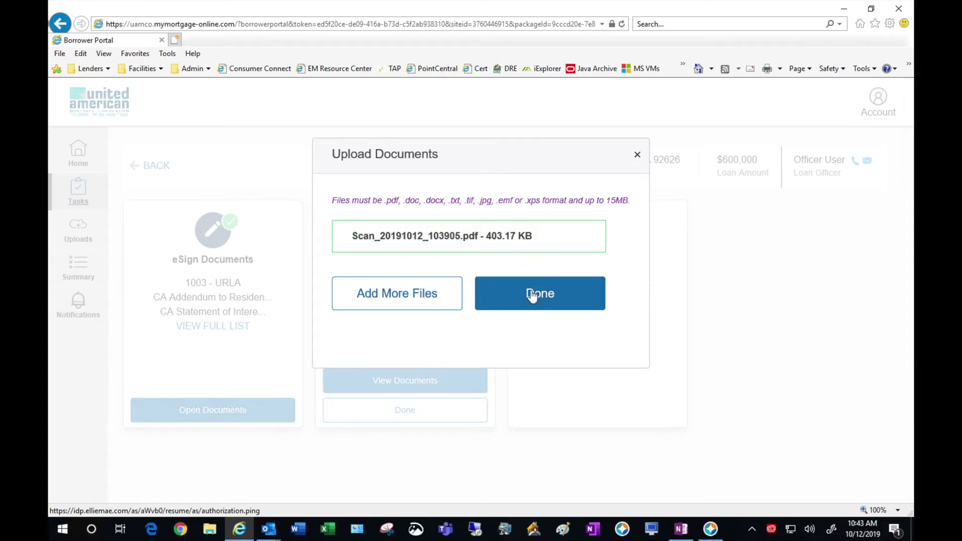
click(532, 295)
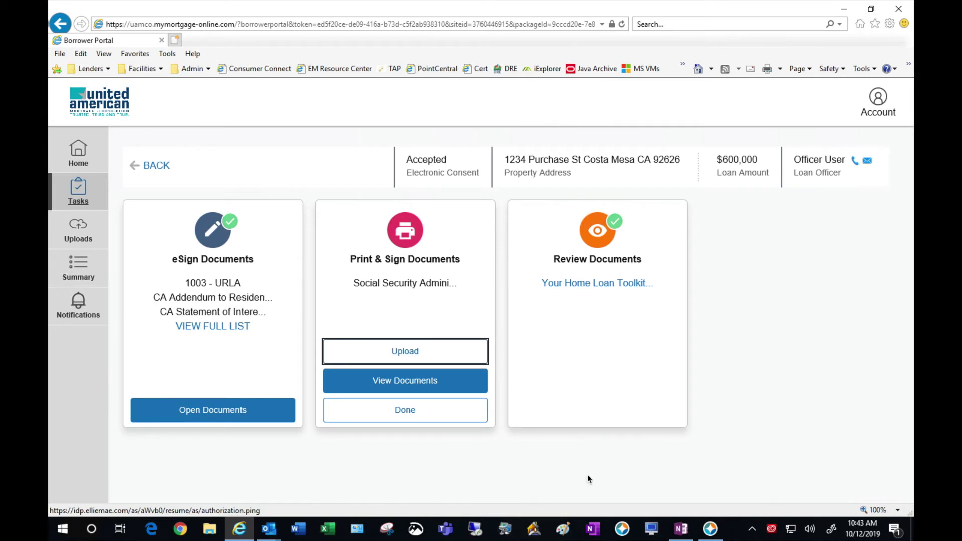
Step: Mark Print & Sign Documents done, confirming the documents were printed, signed and uploaded
click(408, 413)
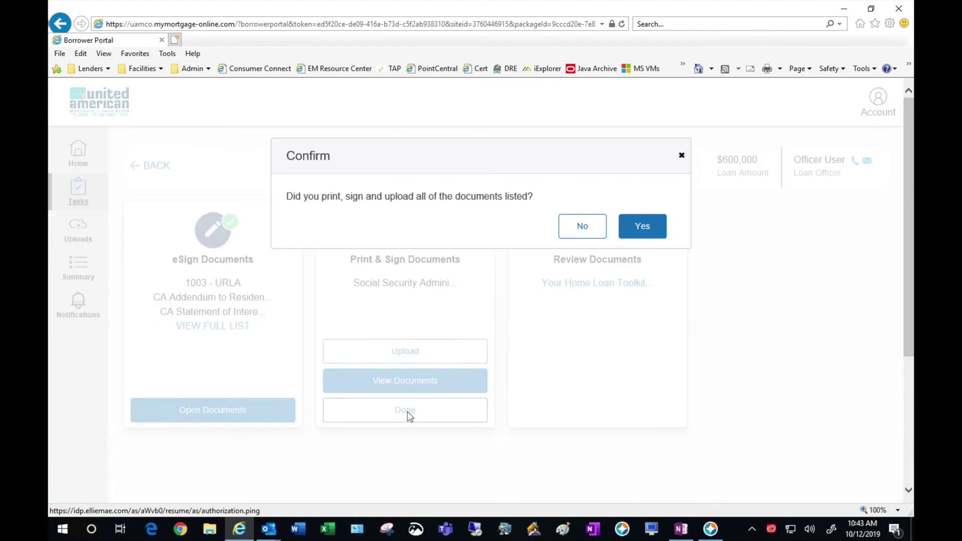
click(643, 228)
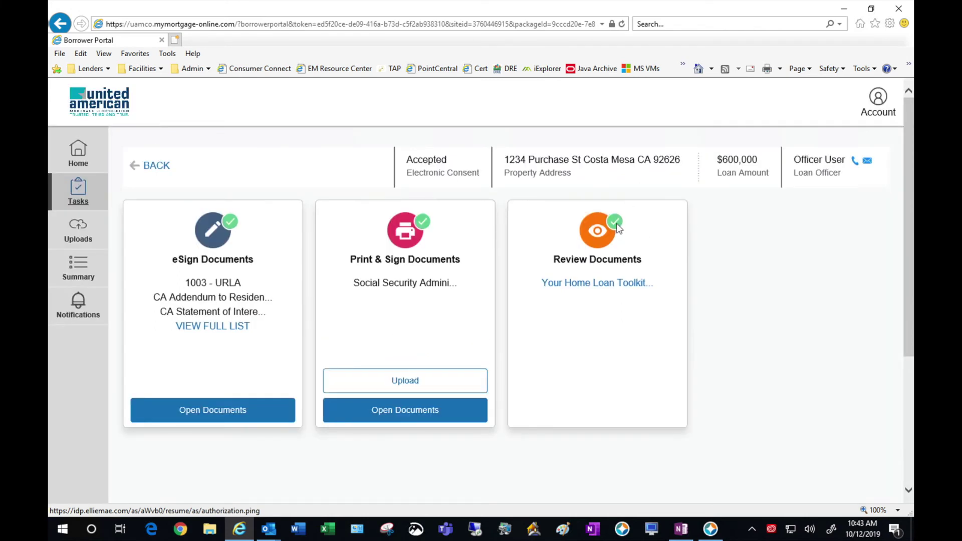